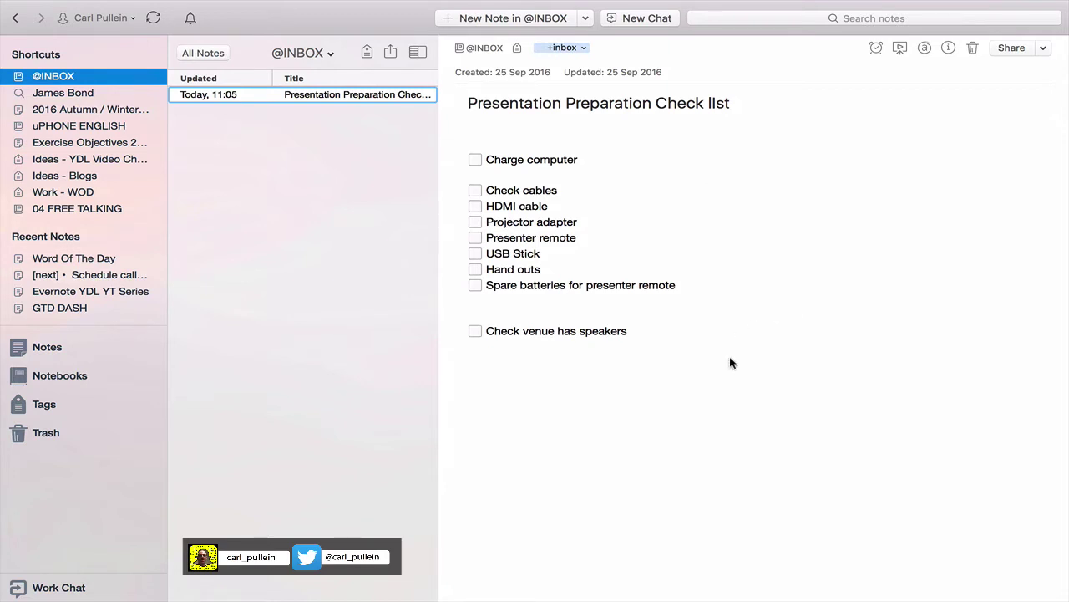
Step: Tick off every item in the Presentation Preparation checklist, from Charge computer through Check venue has speakers
left_click(475, 160)
left_click(475, 191)
left_click(475, 206)
left_click(475, 223)
left_click(475, 238)
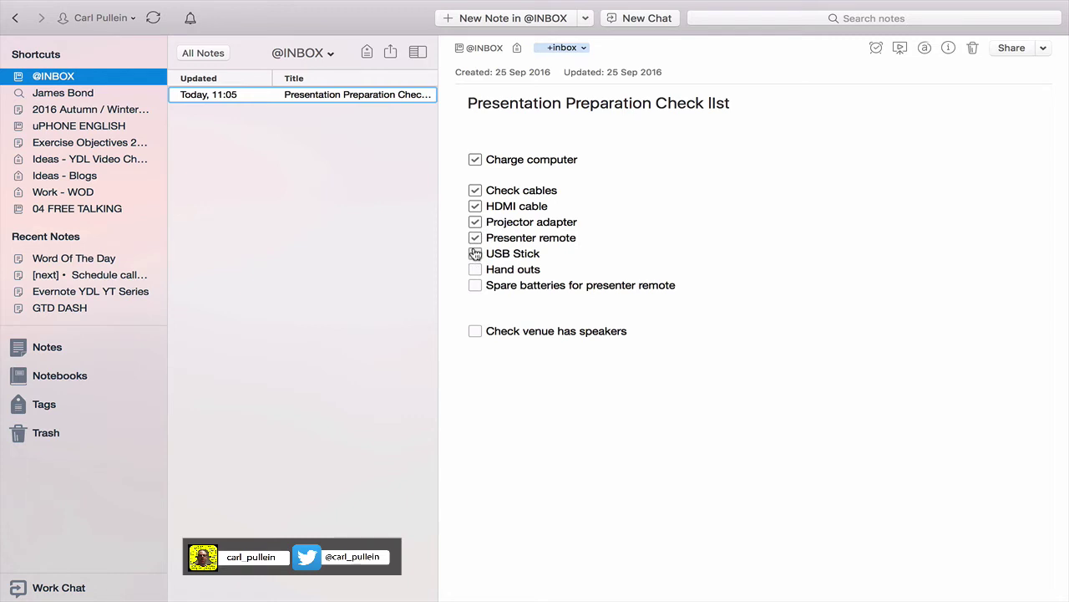
left_click(474, 253)
left_click(474, 269)
left_click(475, 285)
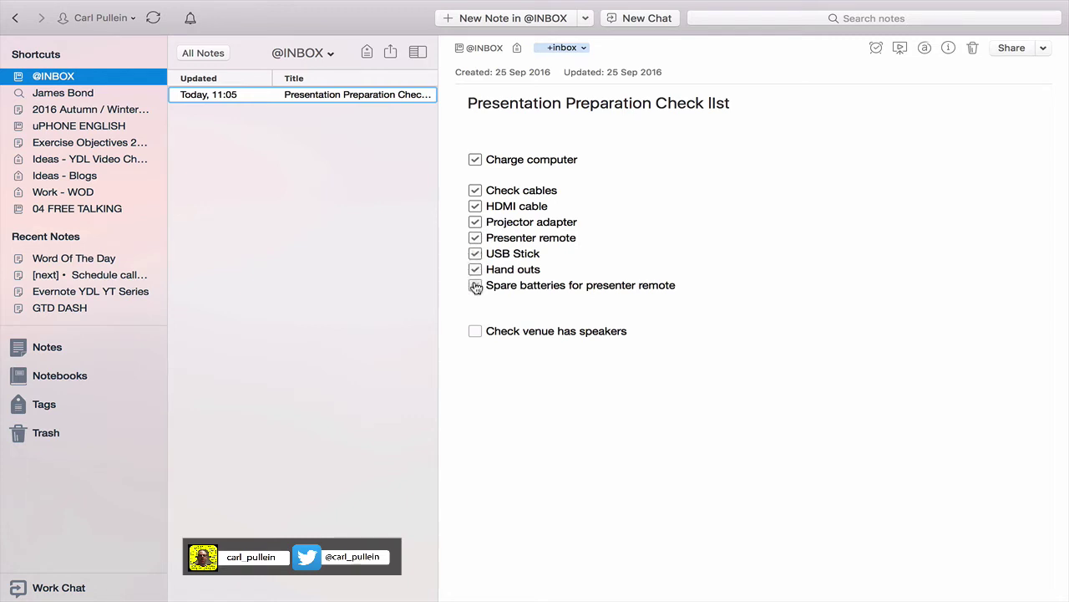
left_click(475, 331)
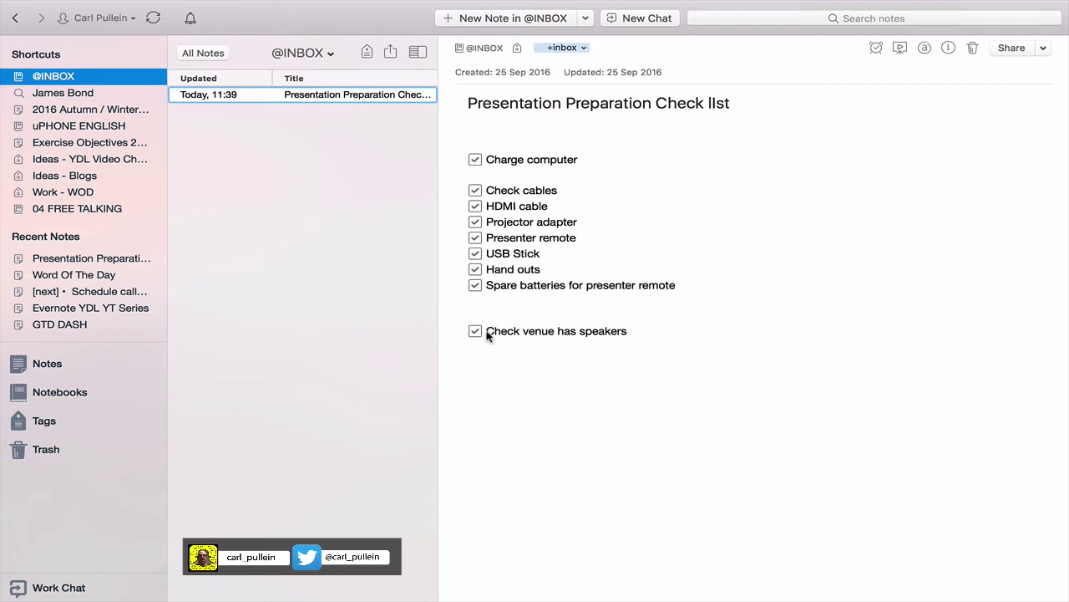
Step: Clear the check marks from all items of the Presentation Preparation checklist so it can be reused
left_click(474, 160)
left_click(474, 191)
left_click(474, 206)
left_click(476, 222)
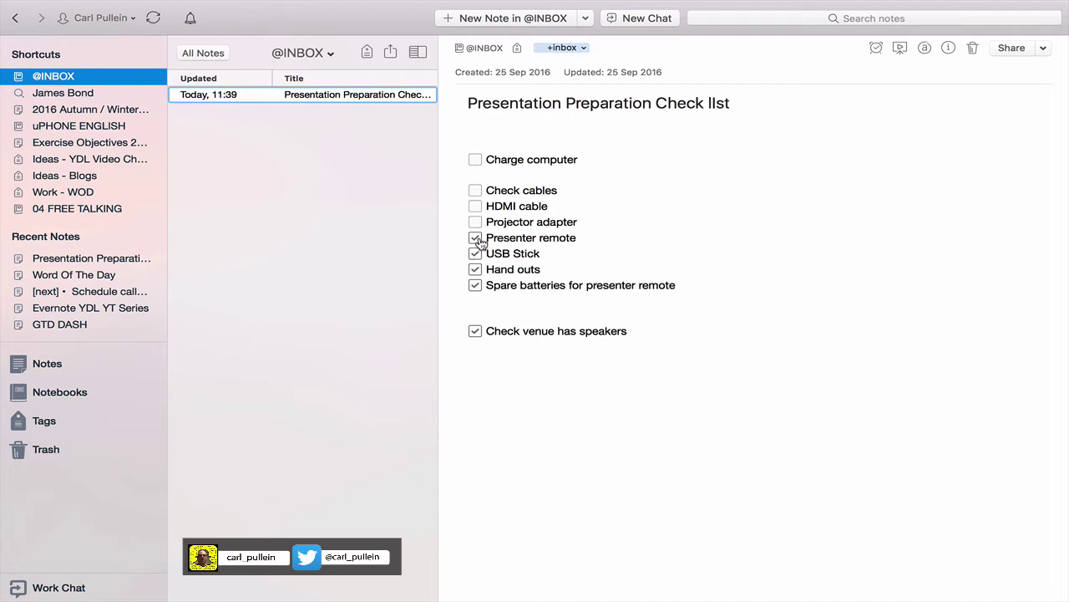
left_click(475, 239)
left_click(476, 254)
left_click(476, 269)
left_click(476, 285)
left_click(475, 331)
mouse_move(254, 3)
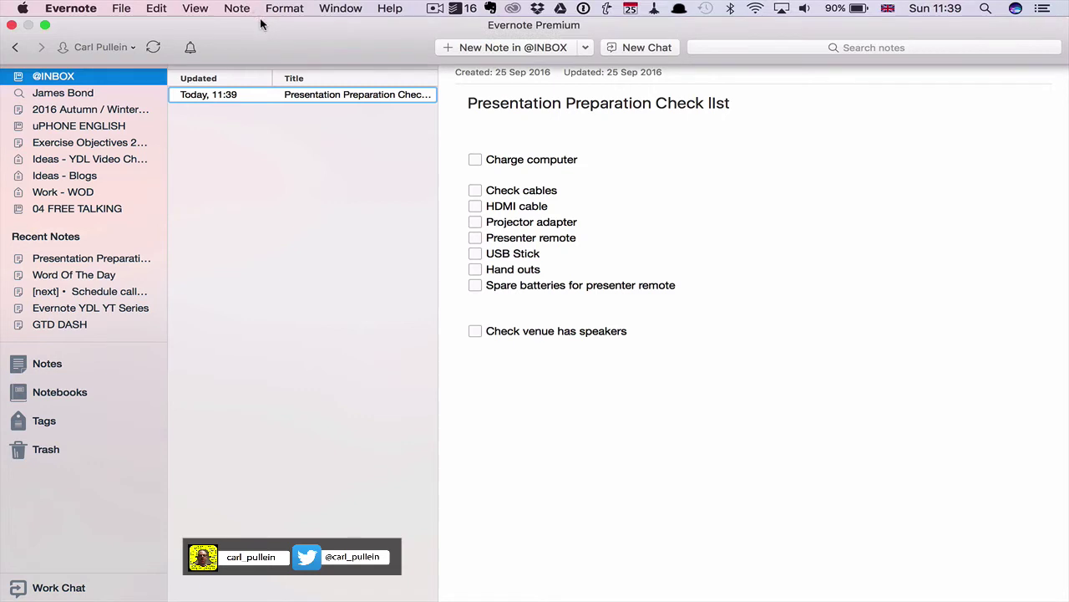
left_click(122, 8)
mouse_move(234, 8)
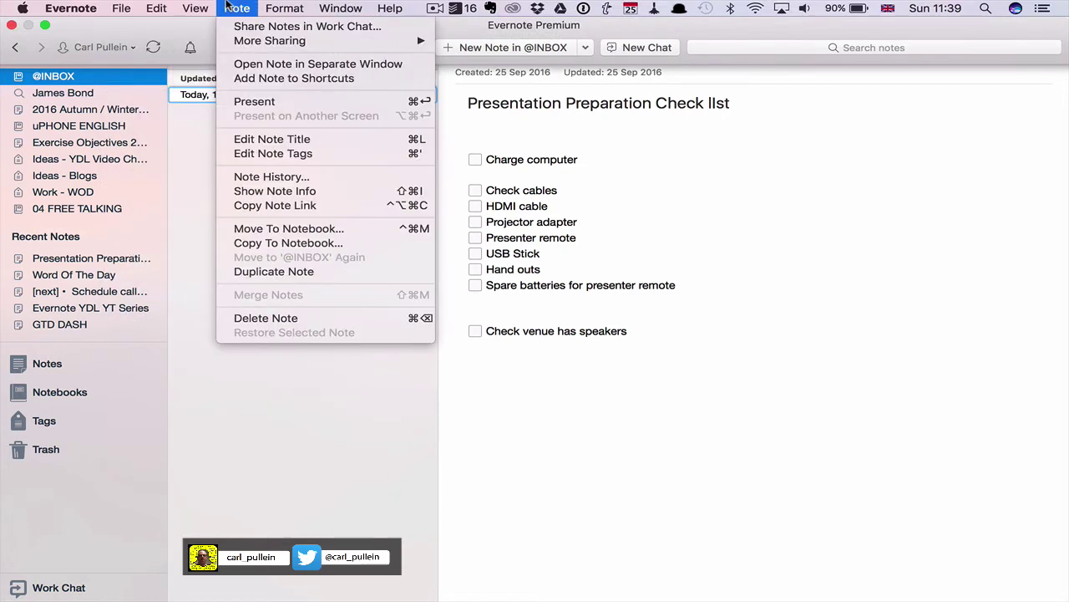
left_click(279, 272)
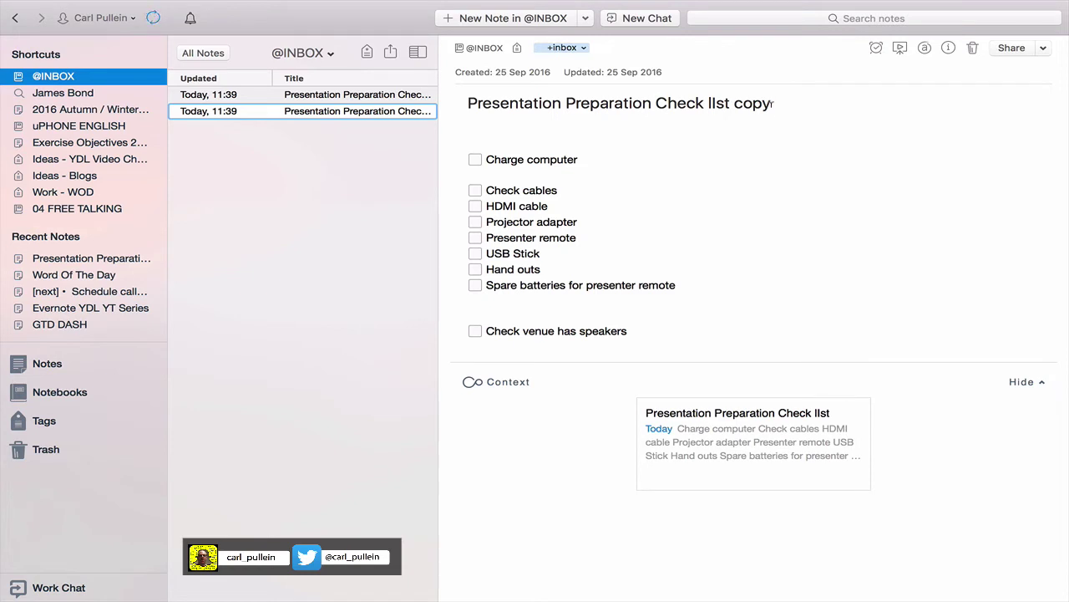
Step: Compare the two checklist notes and delete the original one, keeping the copy
left_click(348, 93)
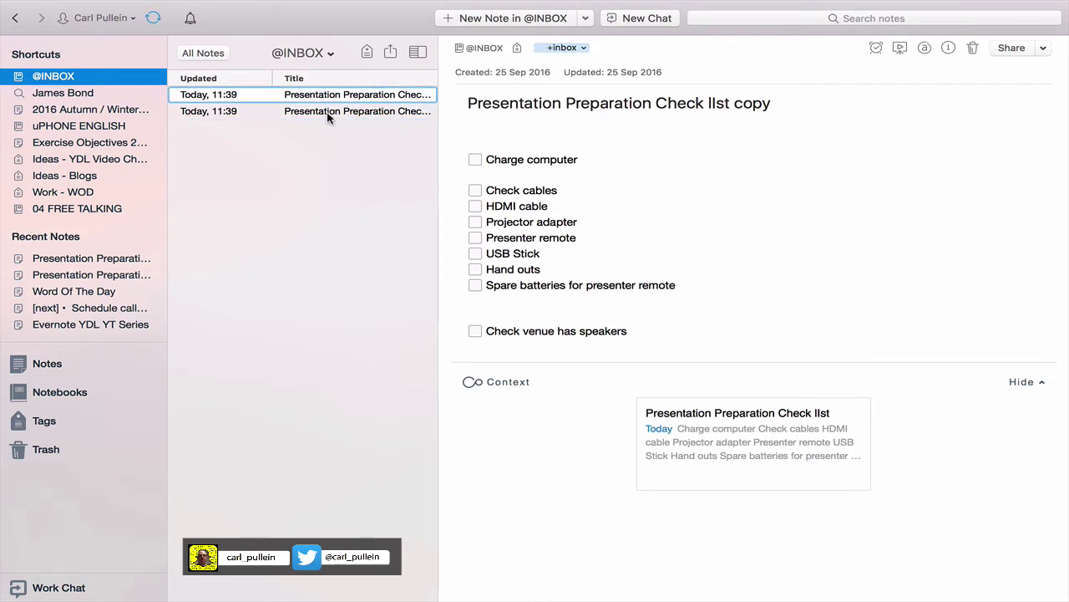
left_click(351, 112)
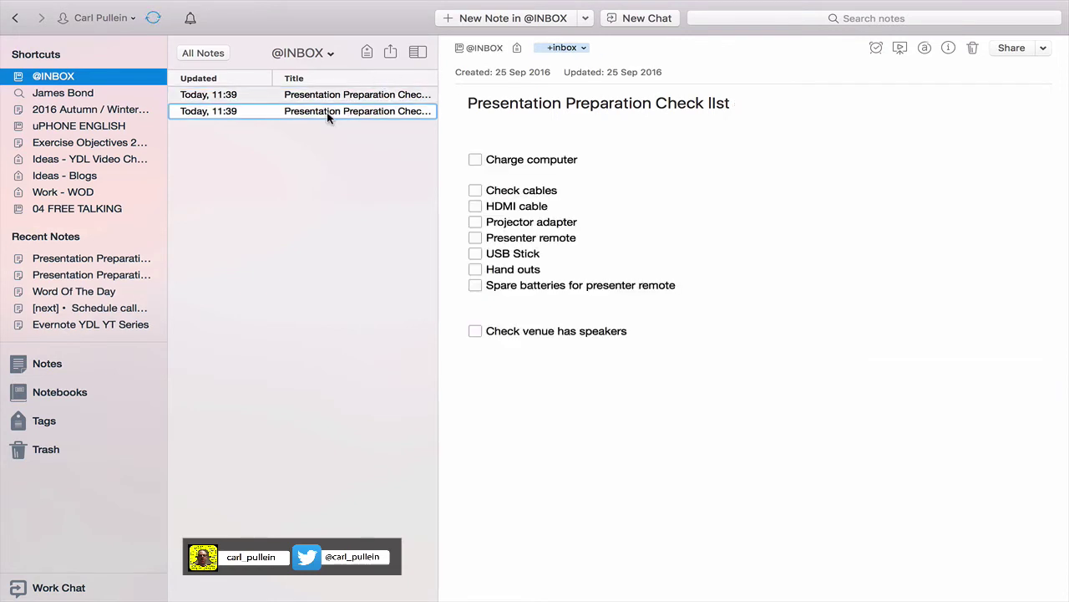
left_click(972, 48)
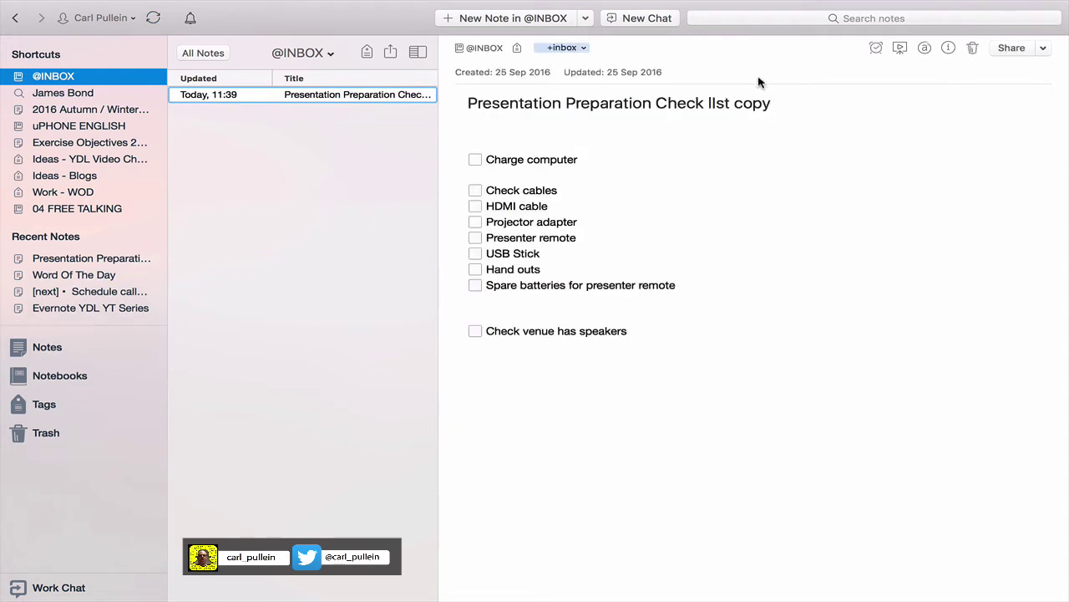
Step: Retitle the remaining note as "Presentation Preparation Check list", removing the word "copy" and retyping "list"
left_click(771, 103)
key("BackSpace")
key("BackSpace")
key("BackSpace")
key("BackSpace")
key("BackSpace")
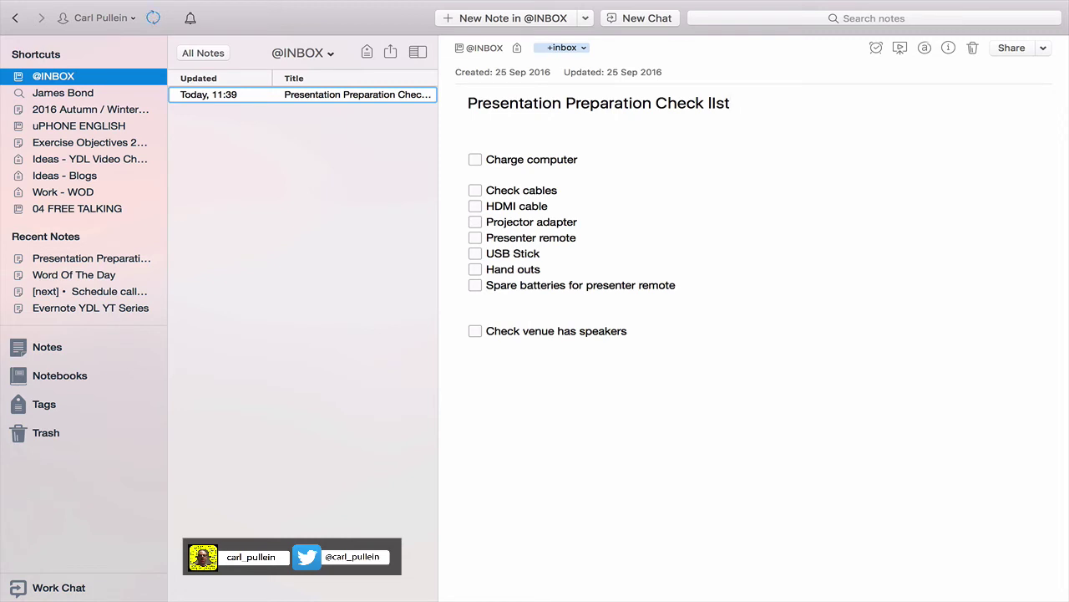
key("BackSpace")
key("BackSpace")
key("BackSpace")
key("BackSpace")
type("list")
Step: Review the notebooks list, expand and collapse the 01 CURRENT PROJECTS stack, and return to the checklist note
left_click(69, 375)
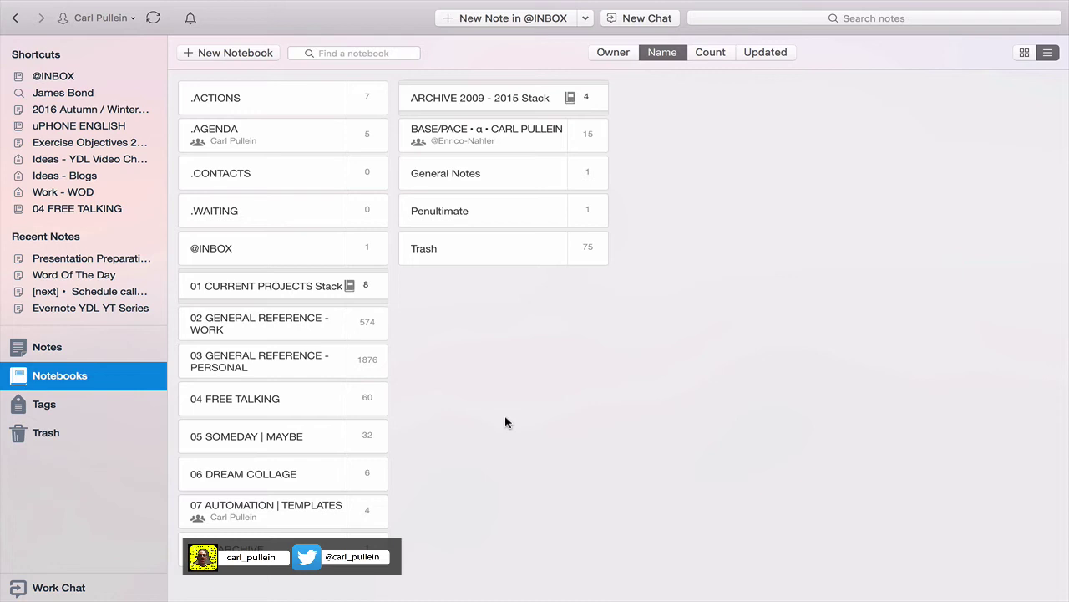
left_click(75, 349)
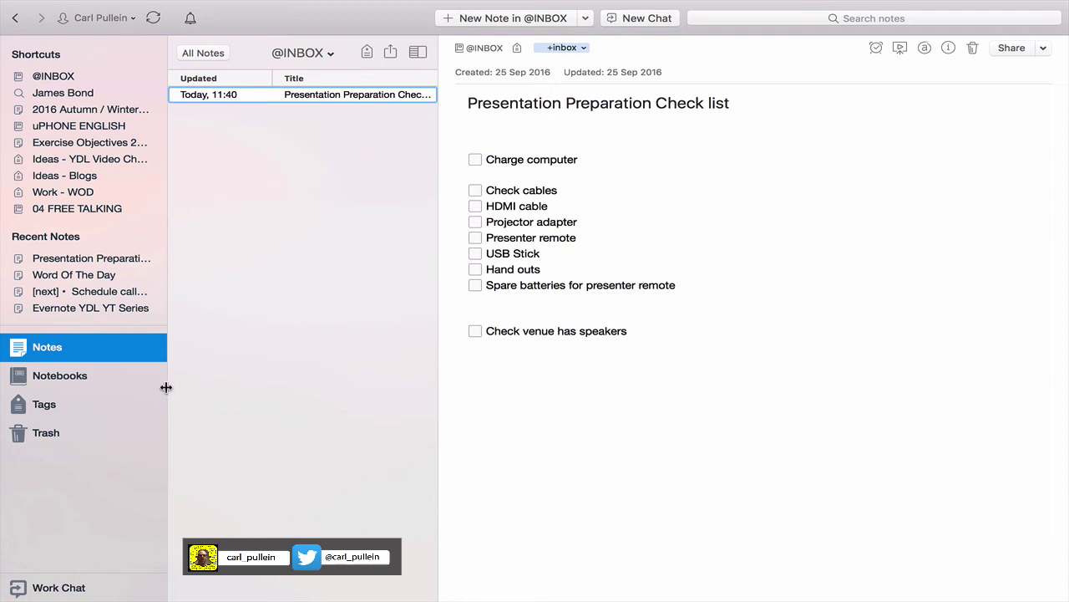
left_click(70, 375)
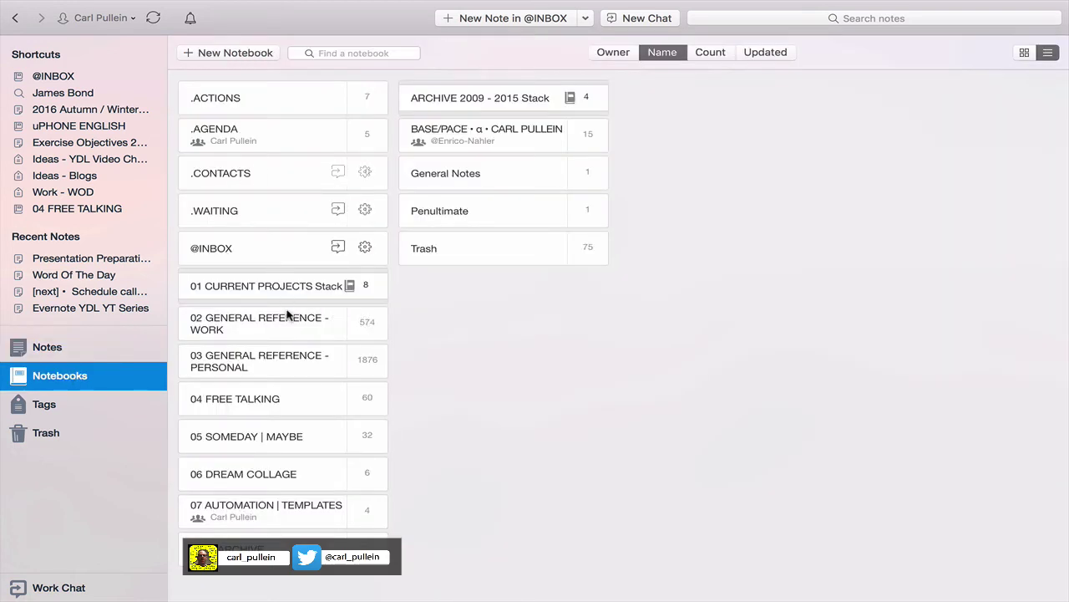
left_click(264, 289)
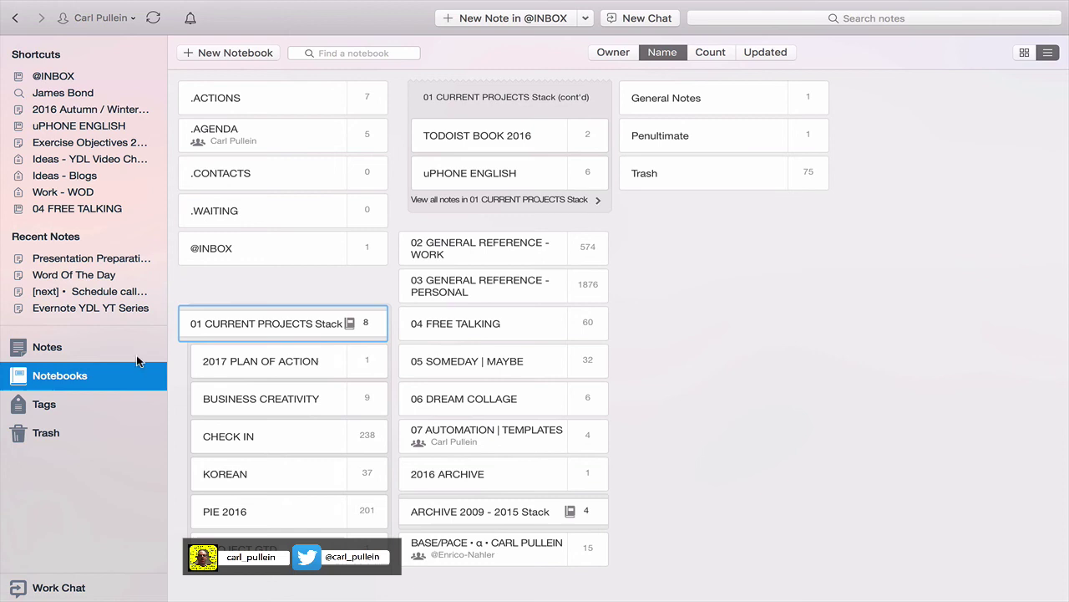
left_click(238, 328)
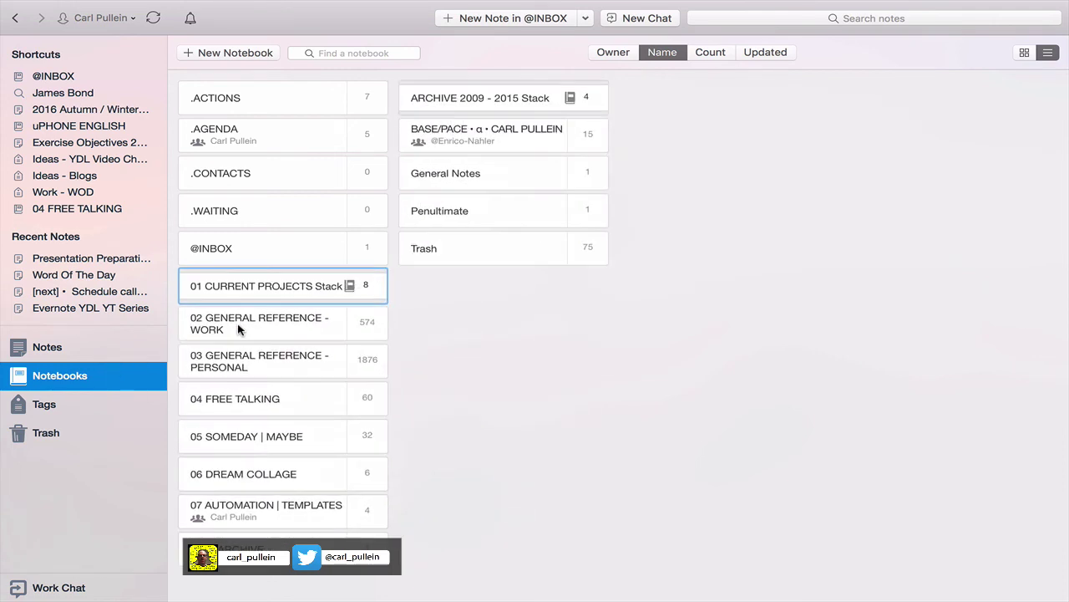
left_click(50, 349)
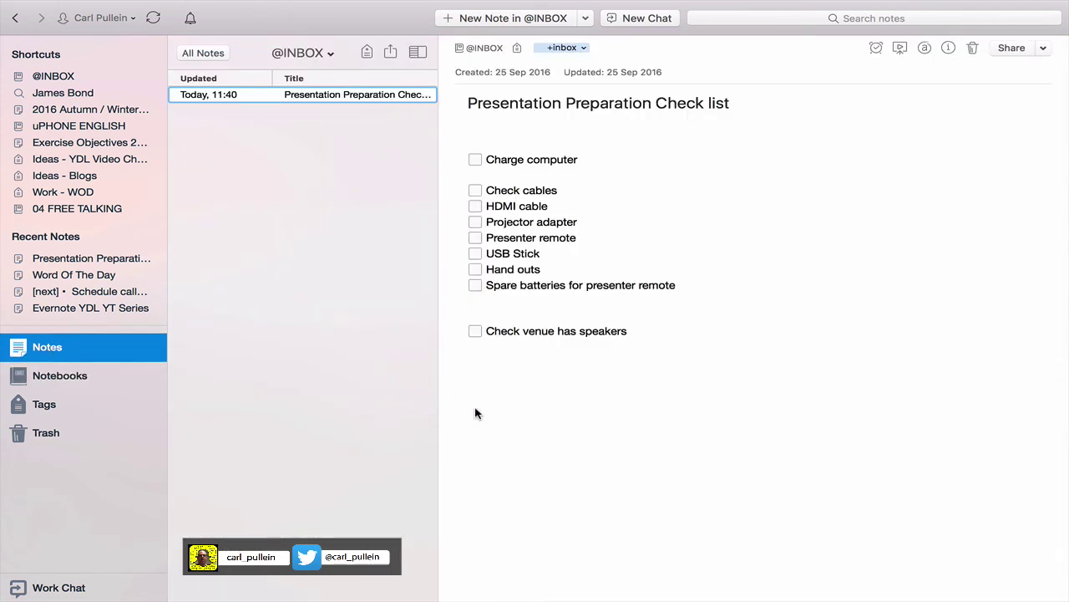